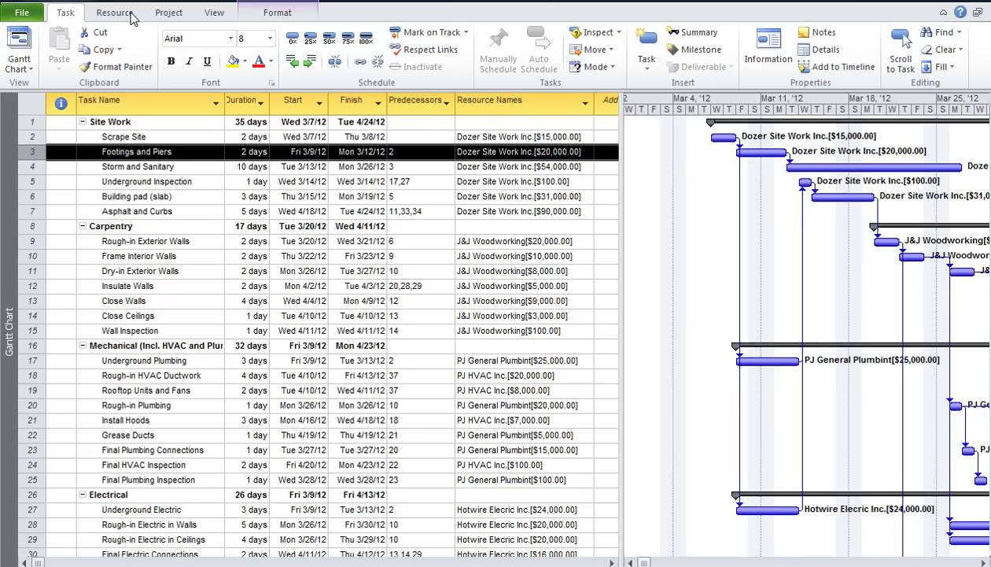
Switch to the View tab to reach the task and resource view options
{"action": "left_click", "coordinate": [214, 13]}
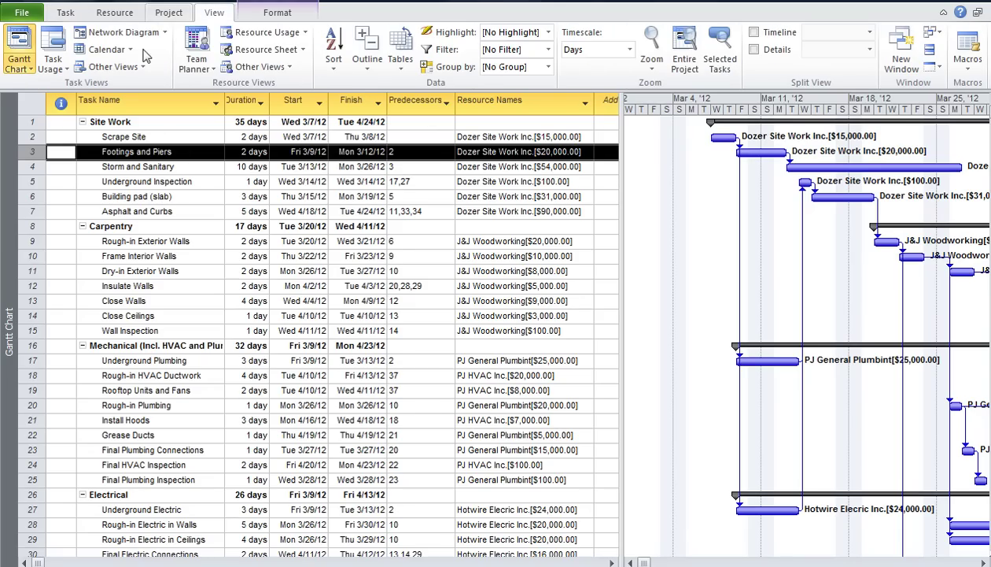
{"action": "left_click", "coordinate": [264, 49]}
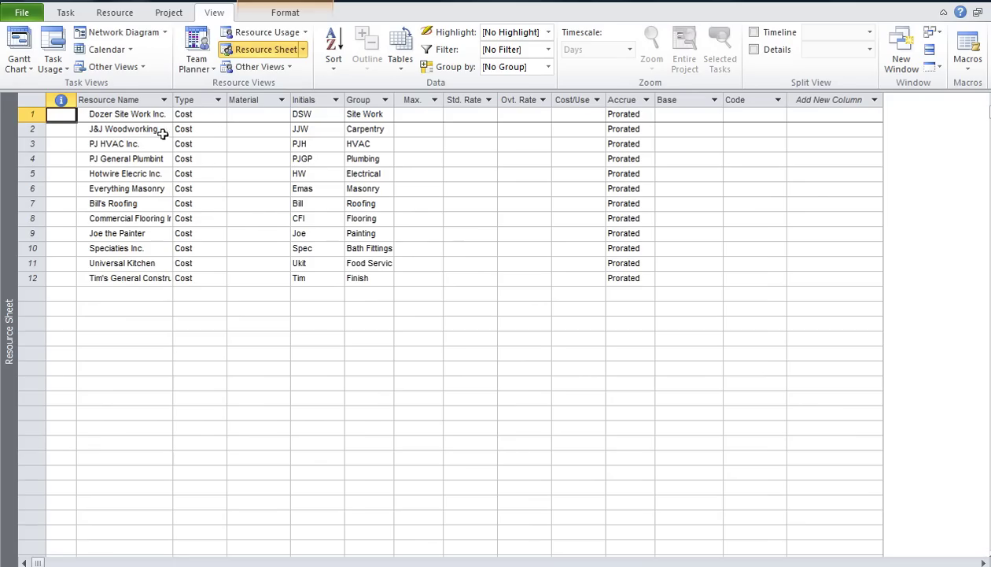
{"action": "left_click", "coordinate": [219, 115]}
{"action": "left_click", "coordinate": [221, 115]}
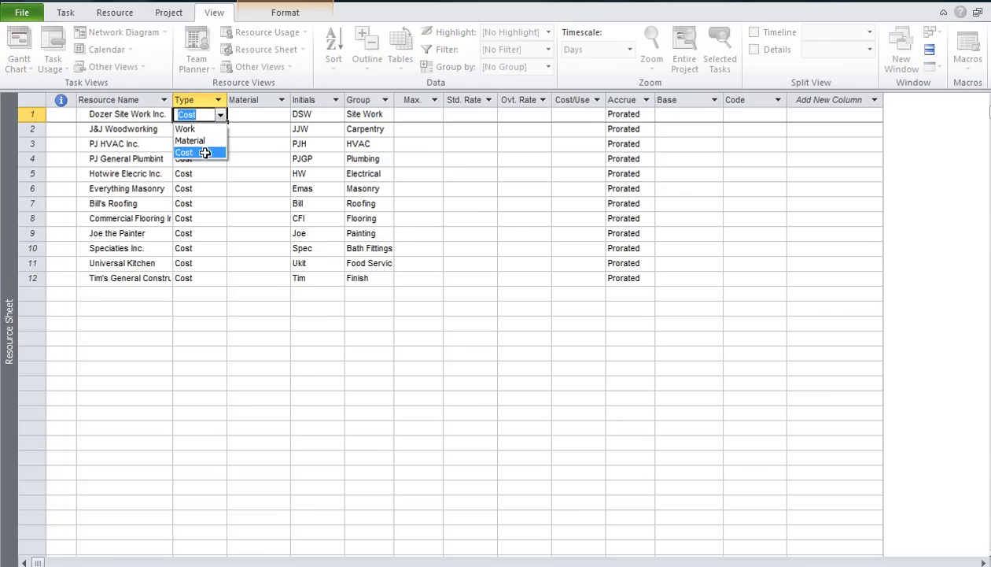
{"action": "left_click", "coordinate": [204, 152]}
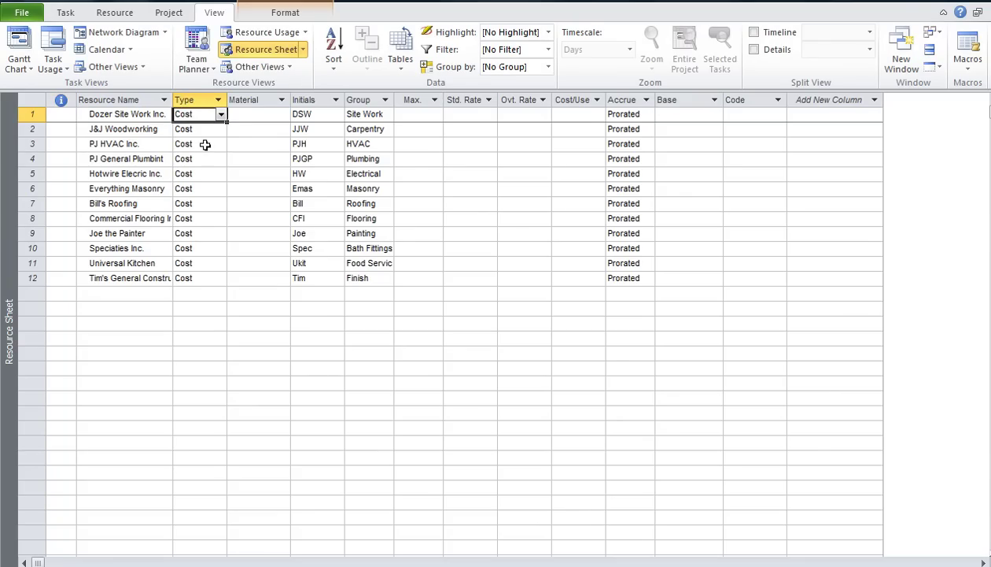
{"action": "left_click", "coordinate": [23, 47]}
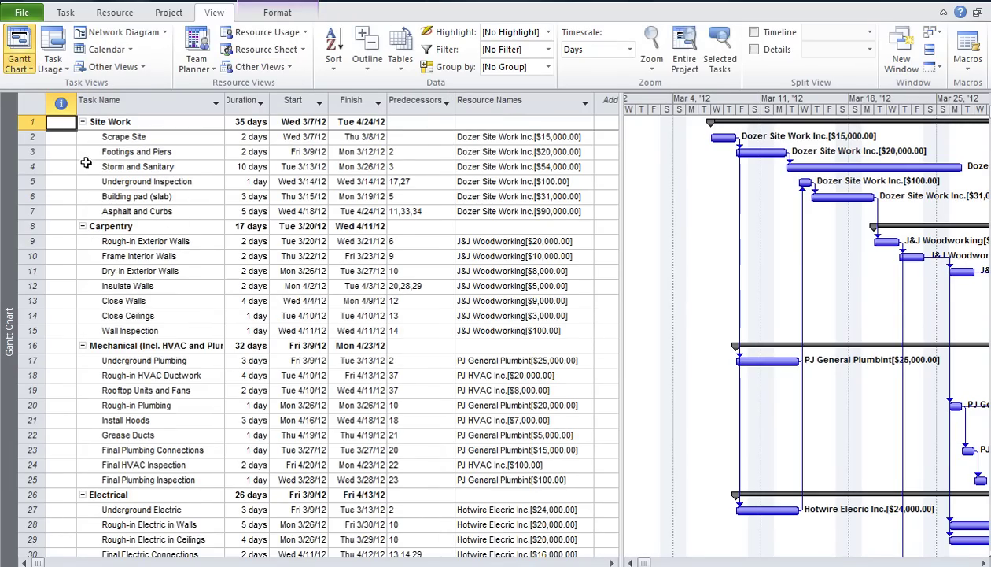
{"action": "left_click", "coordinate": [32, 151]}
{"action": "double_click", "coordinate": [32, 151]}
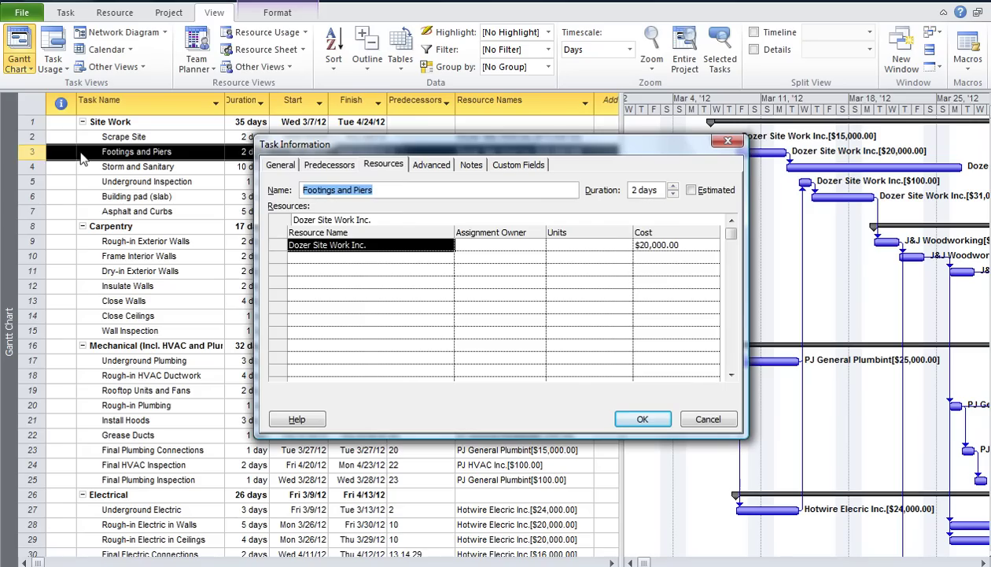
{"action": "left_click", "coordinate": [330, 164]}
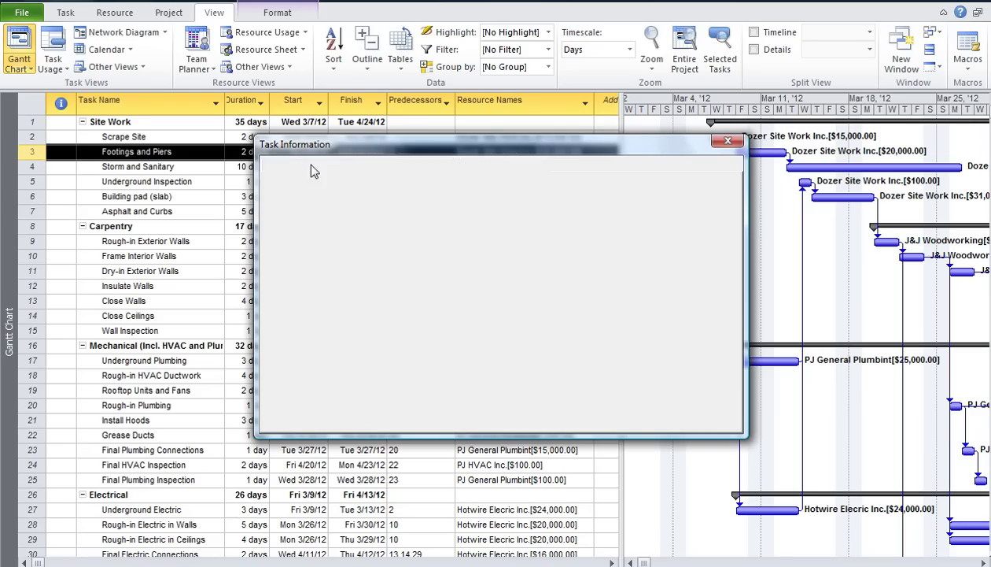
{"action": "left_click", "coordinate": [282, 166]}
{"action": "left_click", "coordinate": [378, 167]}
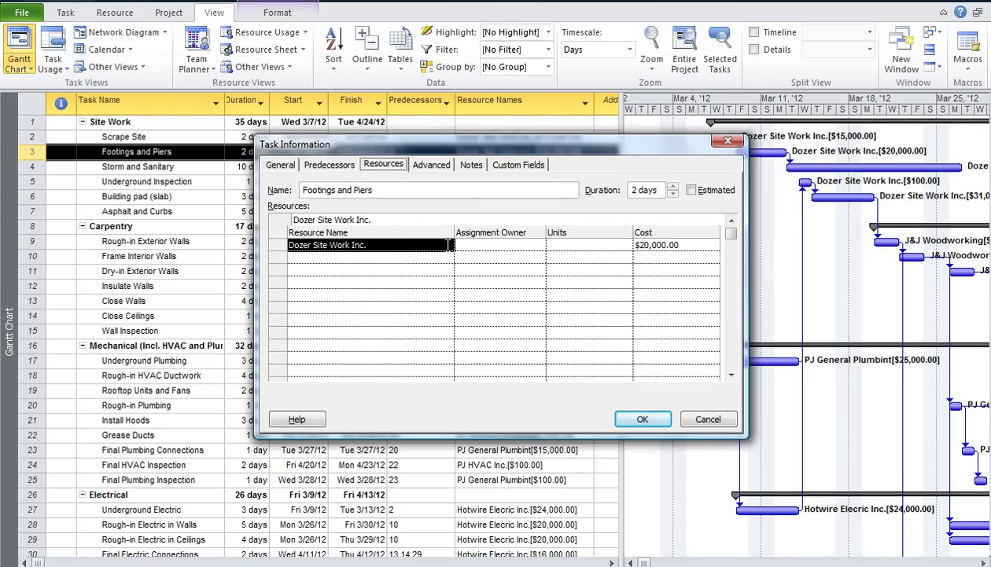
{"action": "left_click", "coordinate": [658, 244]}
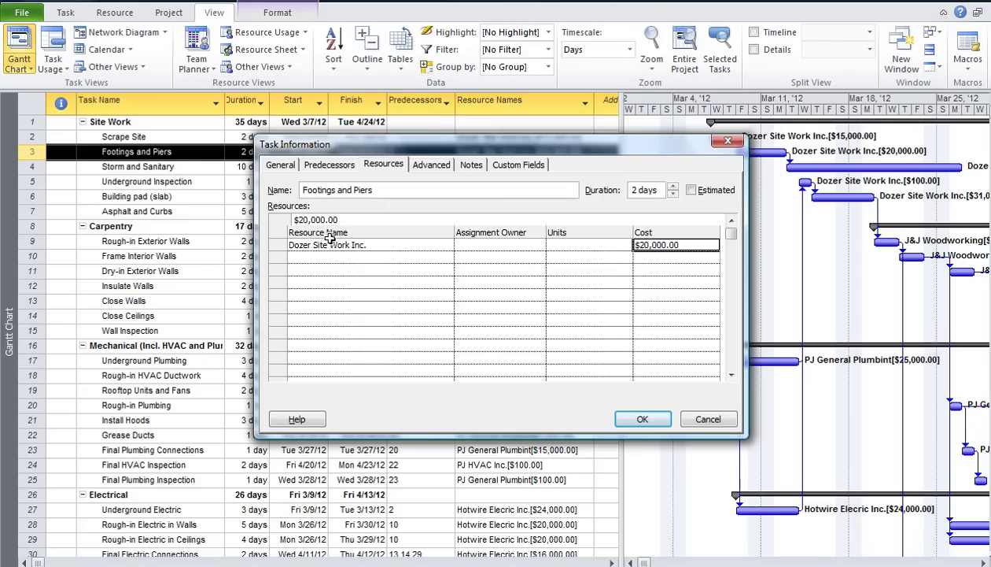
{"action": "left_click", "coordinate": [638, 418]}
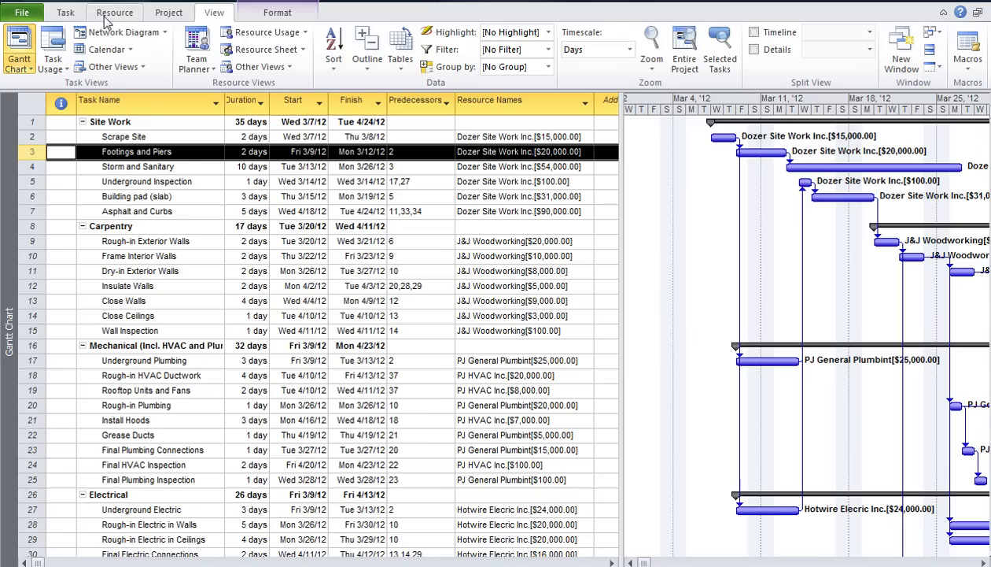
Open the Costs category of Project Reports to show the Cost Reports list
{"action": "left_click", "coordinate": [173, 19]}
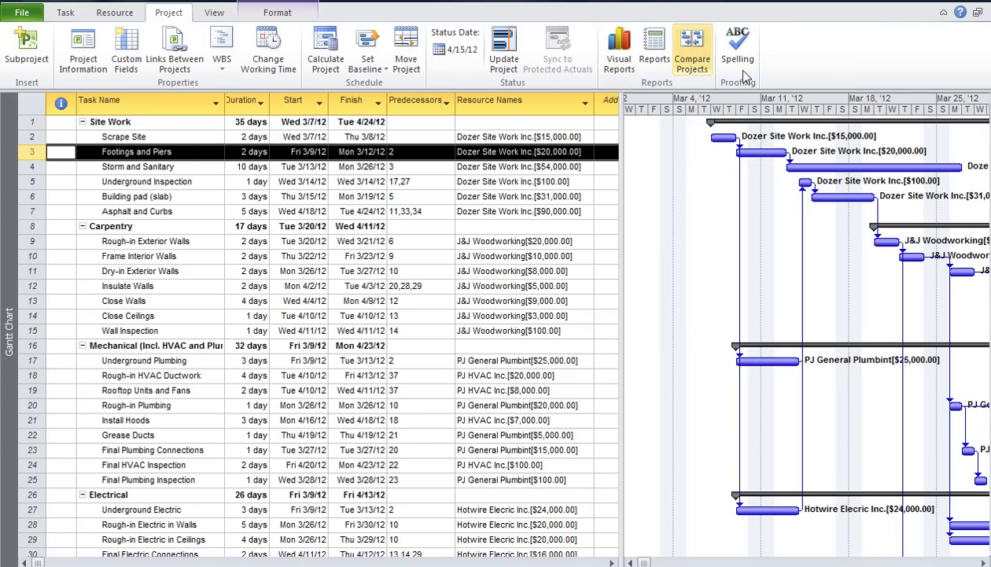
{"action": "left_click", "coordinate": [654, 51]}
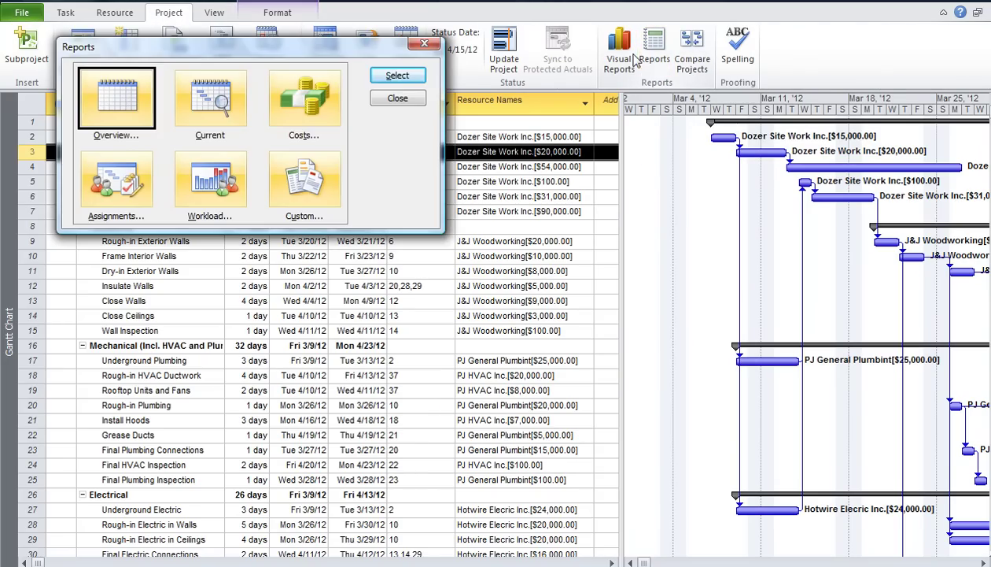
{"action": "left_click", "coordinate": [311, 107]}
{"action": "left_click", "coordinate": [397, 76]}
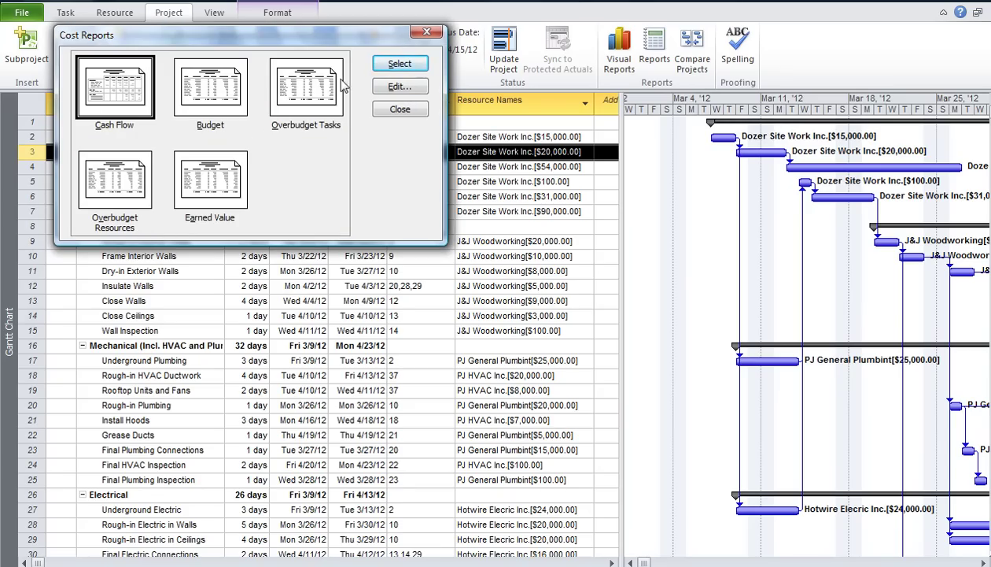
{"action": "left_click", "coordinate": [415, 87]}
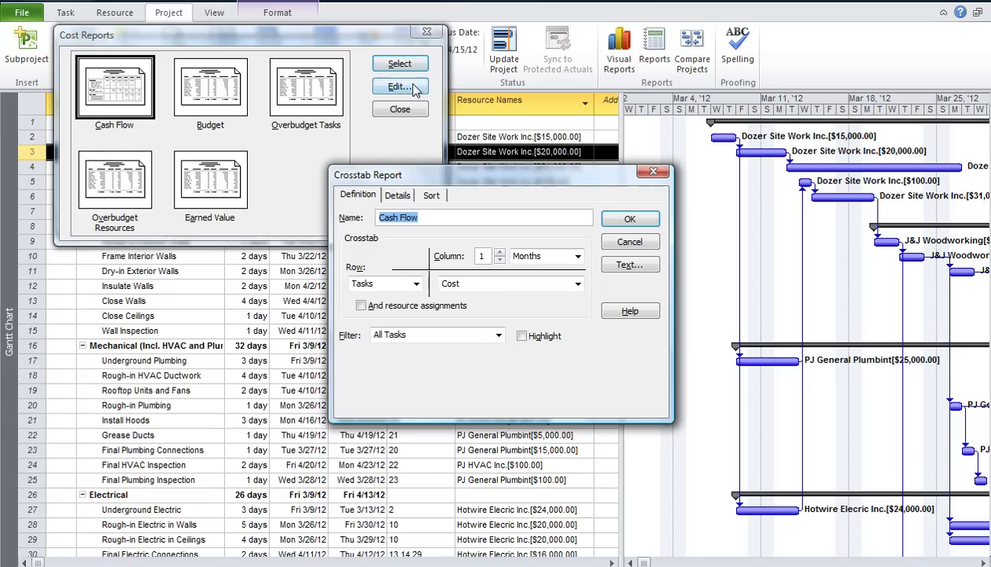
{"action": "left_click", "coordinate": [416, 285]}
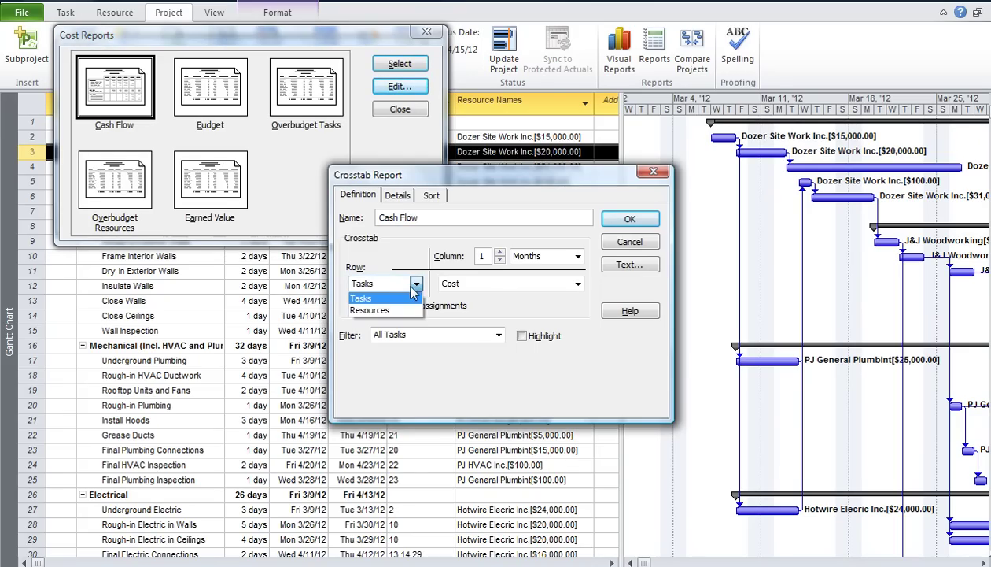
{"action": "left_click", "coordinate": [393, 285]}
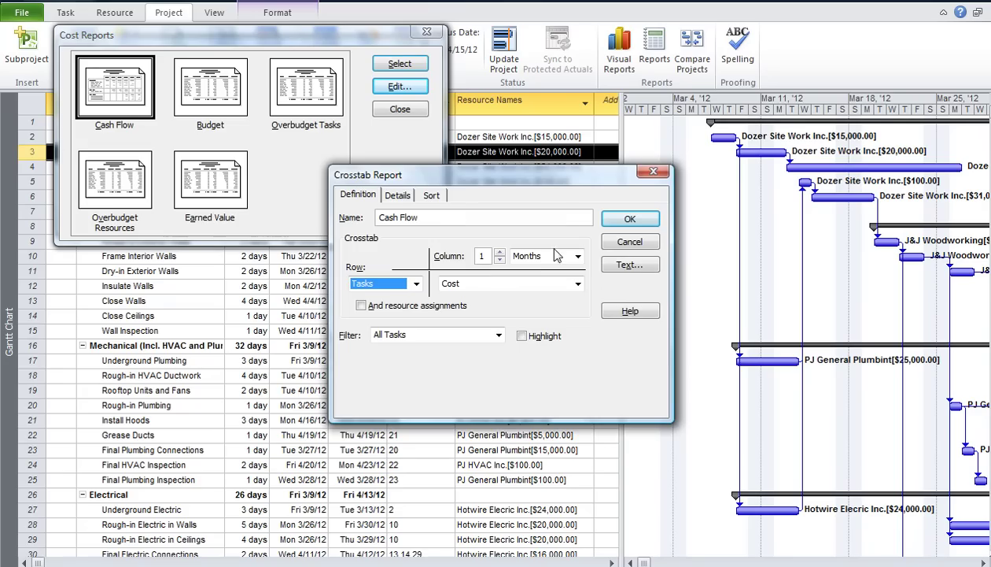
{"action": "left_click", "coordinate": [577, 256]}
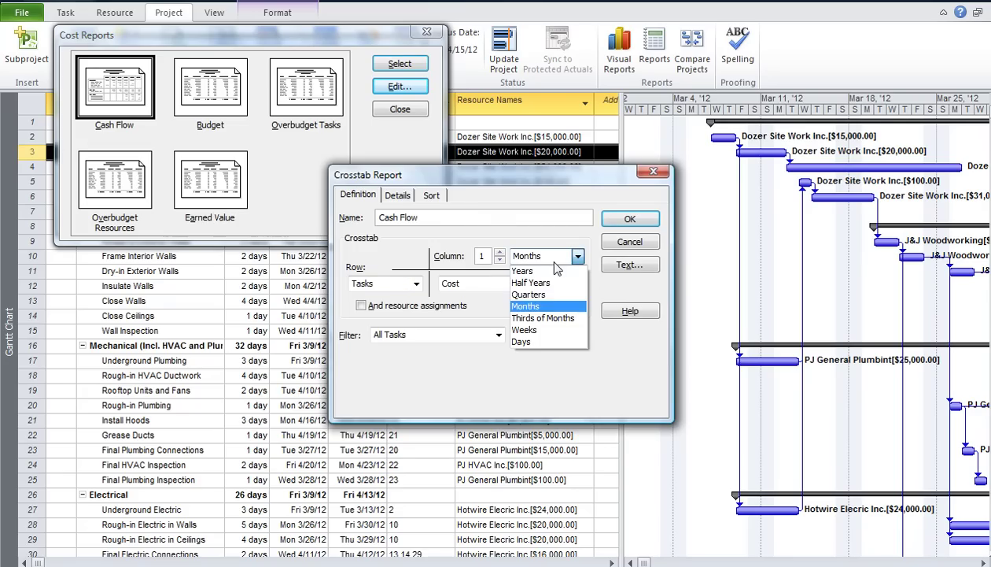
{"action": "left_click", "coordinate": [541, 307]}
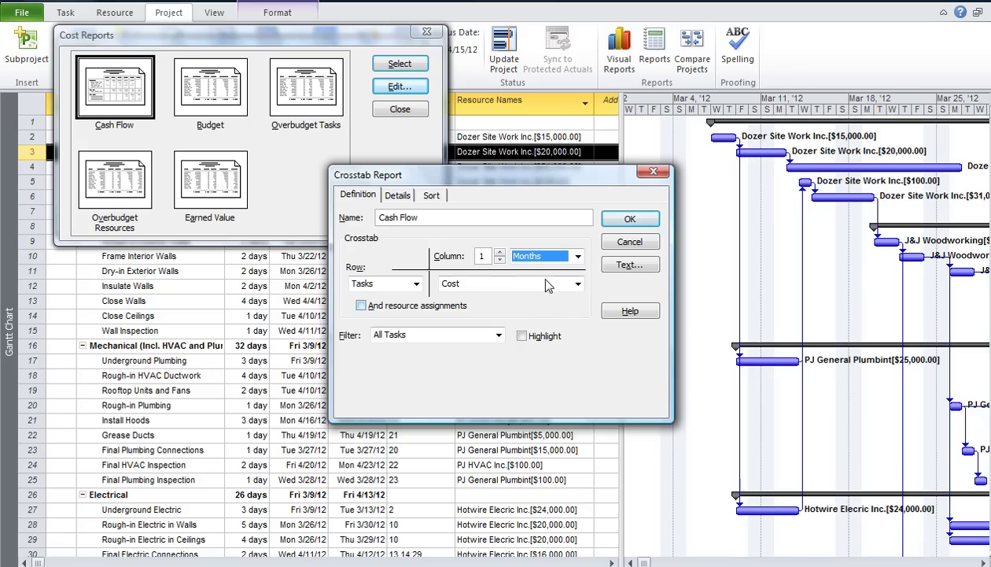
{"action": "left_click", "coordinate": [637, 221]}
Preview the Cash Flow report zoomed in, view page 2, then return to the Gantt Chart
{"action": "left_click", "coordinate": [411, 64]}
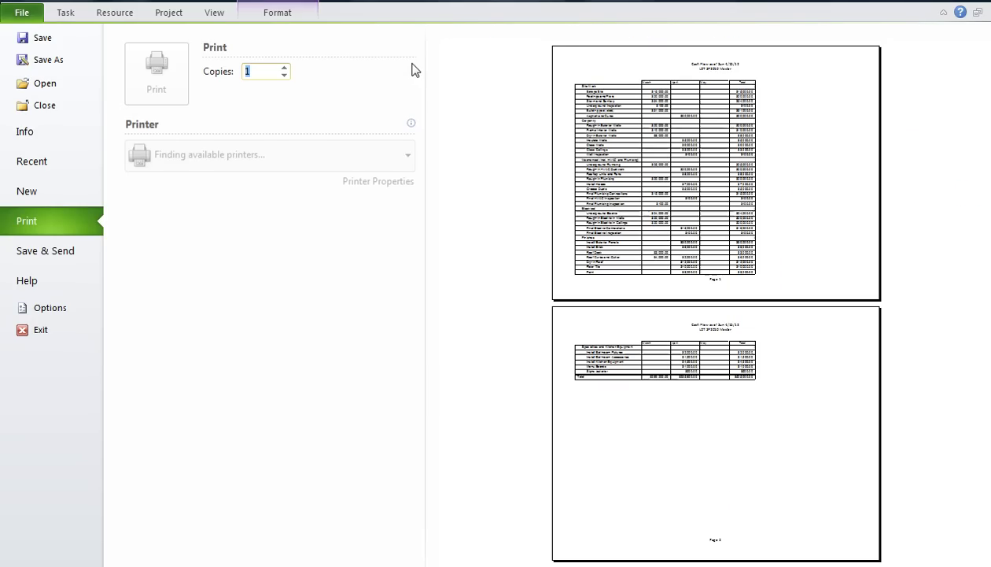
{"action": "left_click", "coordinate": [674, 191]}
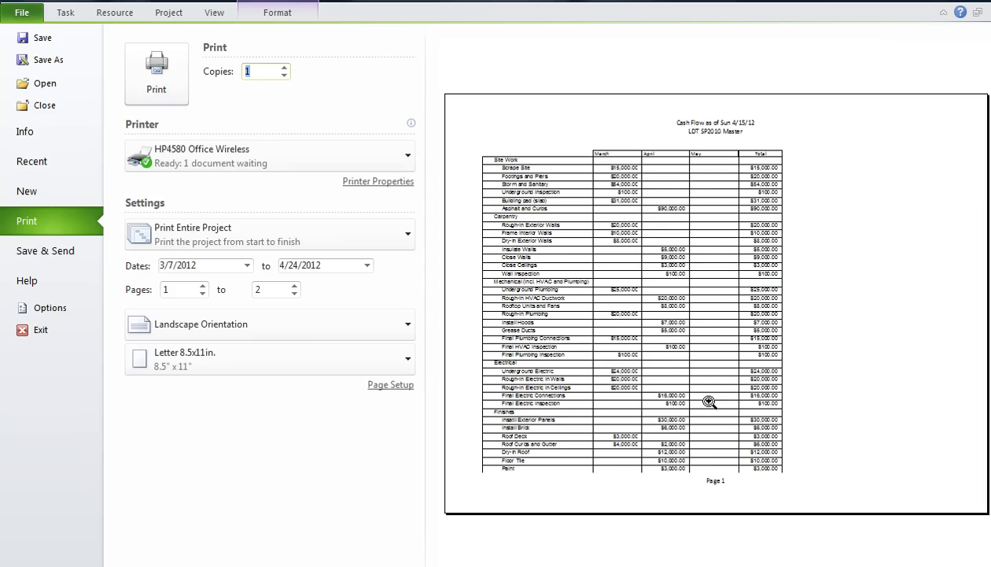
{"action": "key", "text": "End"}
{"action": "key", "text": "Page_Down"}
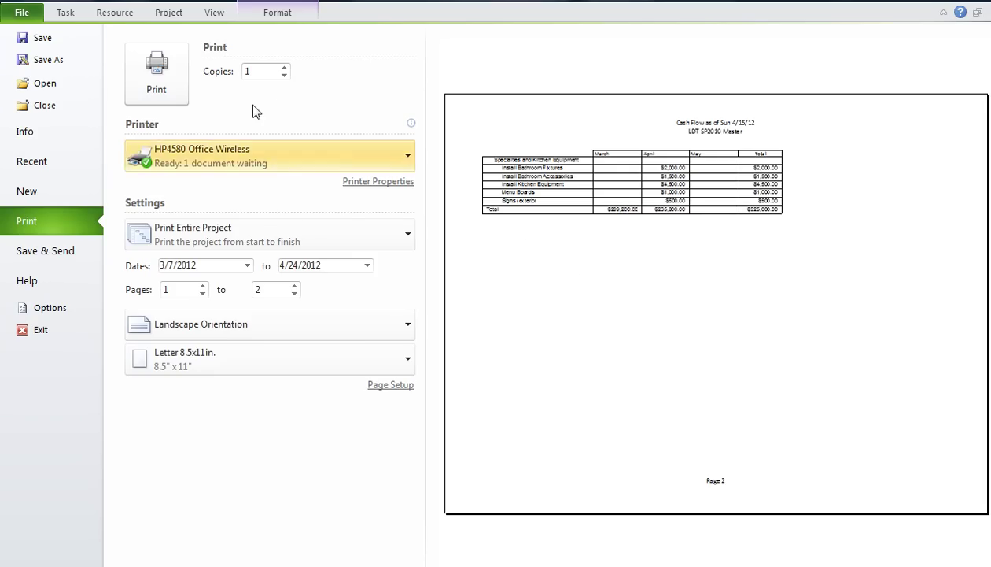
{"action": "key", "text": "Escape"}
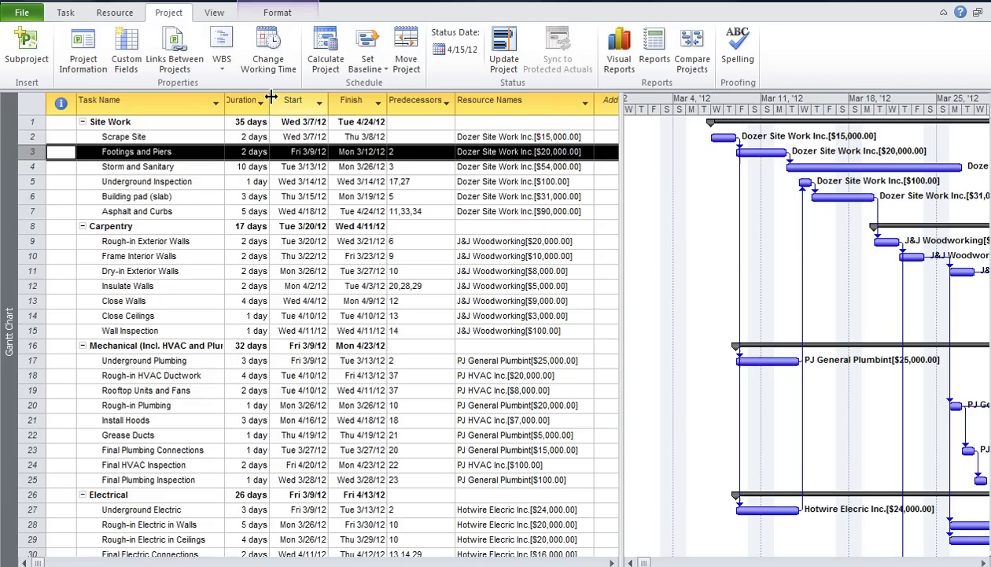
Edit the Cash Flow cost report to use Resources as rows and Years as columns
{"action": "left_click", "coordinate": [653, 48]}
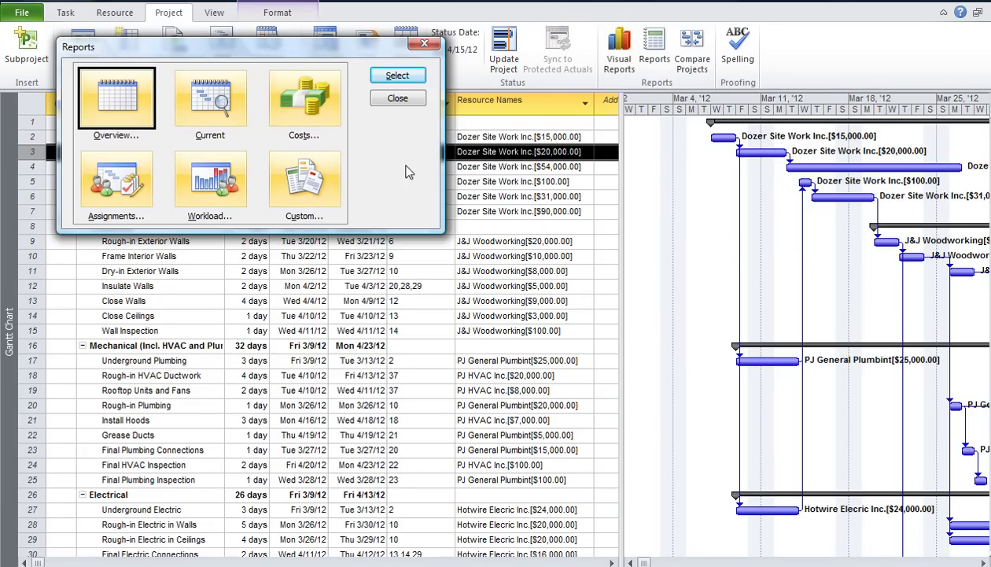
{"action": "left_click", "coordinate": [308, 106]}
{"action": "left_click", "coordinate": [397, 75]}
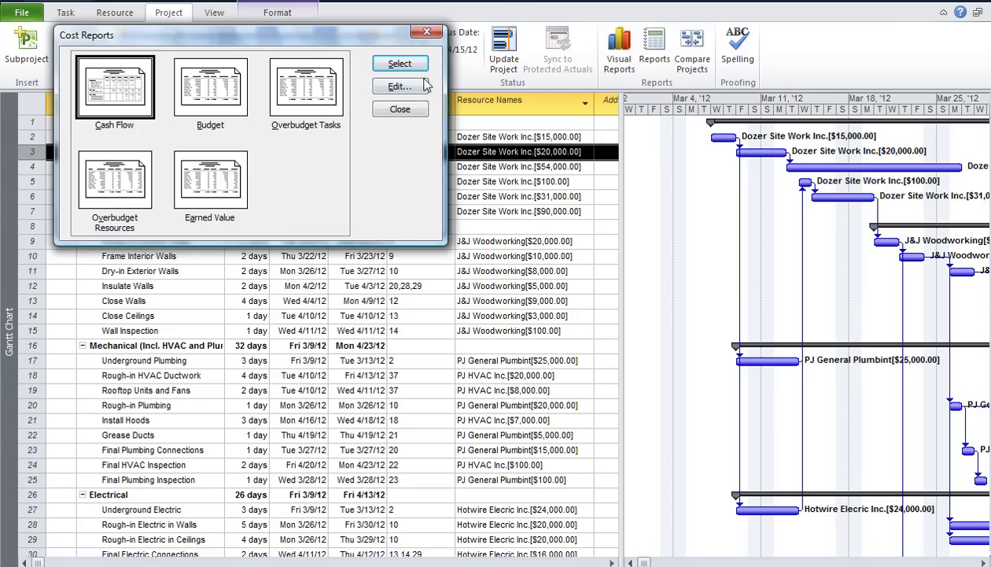
{"action": "left_click", "coordinate": [399, 86]}
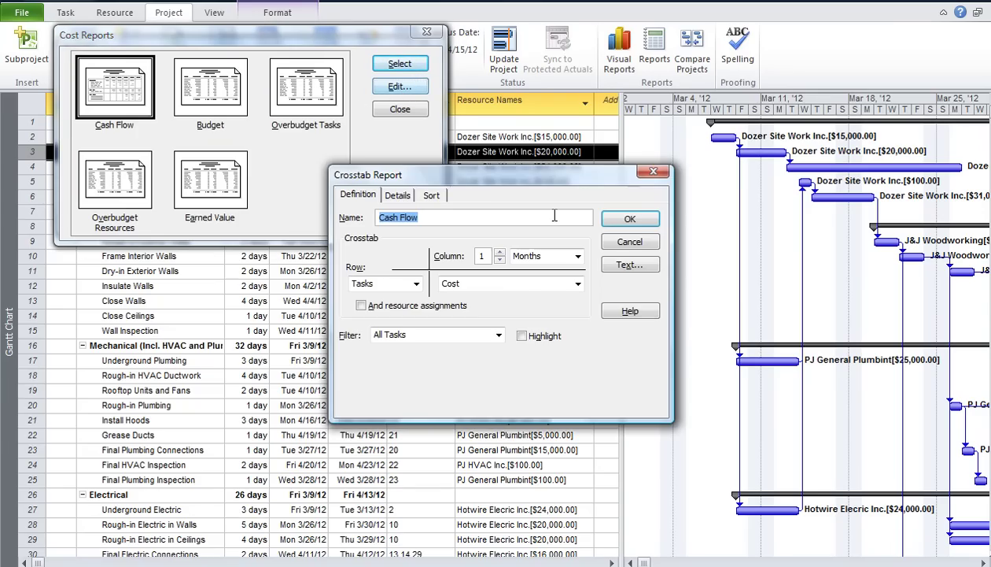
{"action": "left_click", "coordinate": [415, 285]}
{"action": "left_click", "coordinate": [386, 312]}
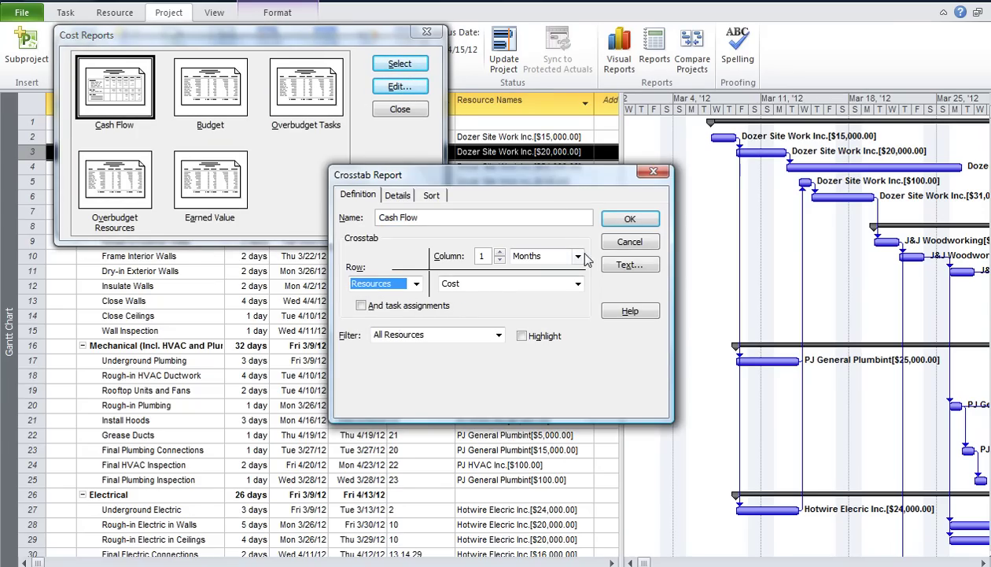
{"action": "left_click", "coordinate": [579, 257]}
{"action": "left_click", "coordinate": [551, 269]}
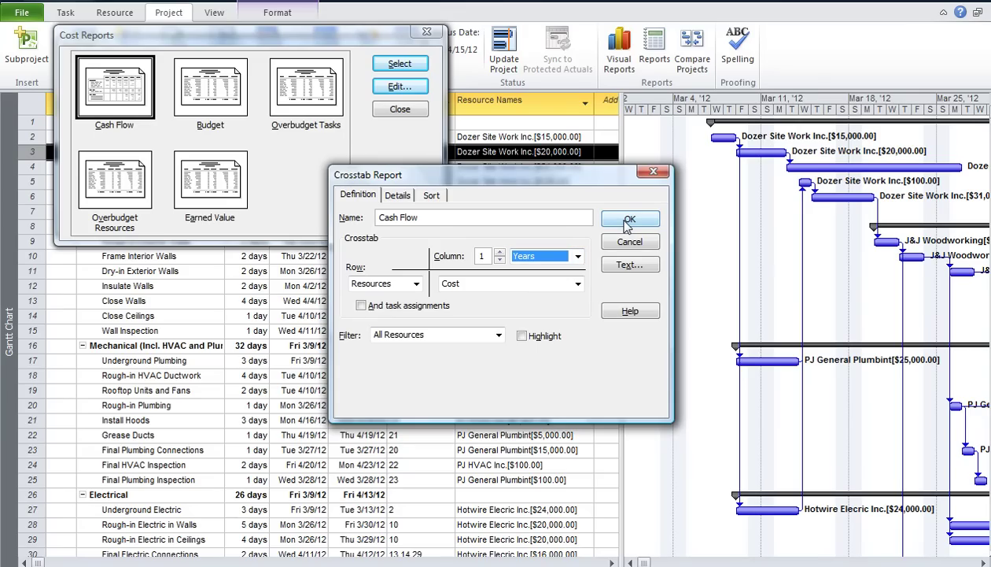
{"action": "left_click", "coordinate": [623, 224]}
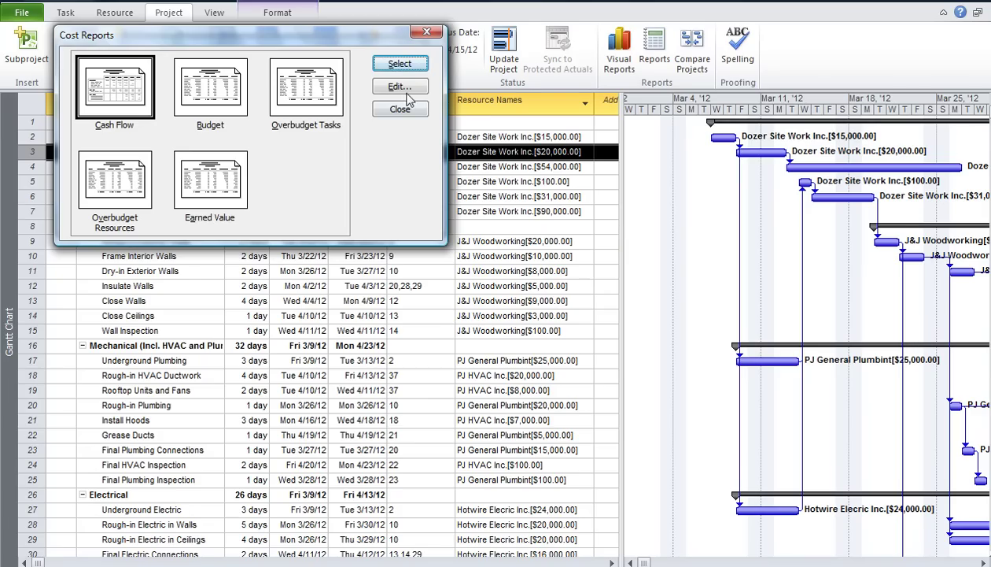
Preview the revised Cash Flow report zoomed in on its 2012 and 2013 resource cost table
{"action": "left_click", "coordinate": [400, 64]}
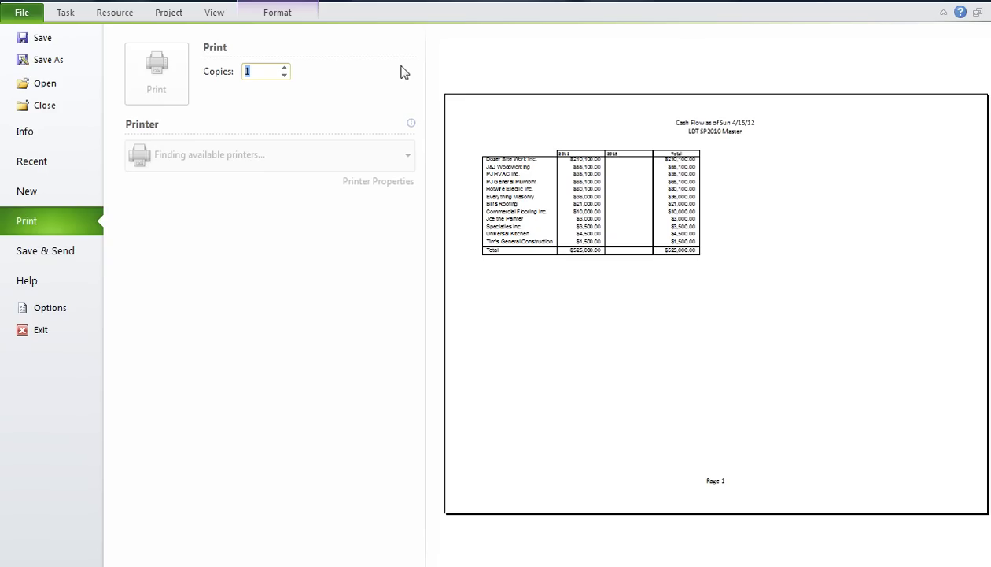
{"action": "left_click", "coordinate": [661, 254]}
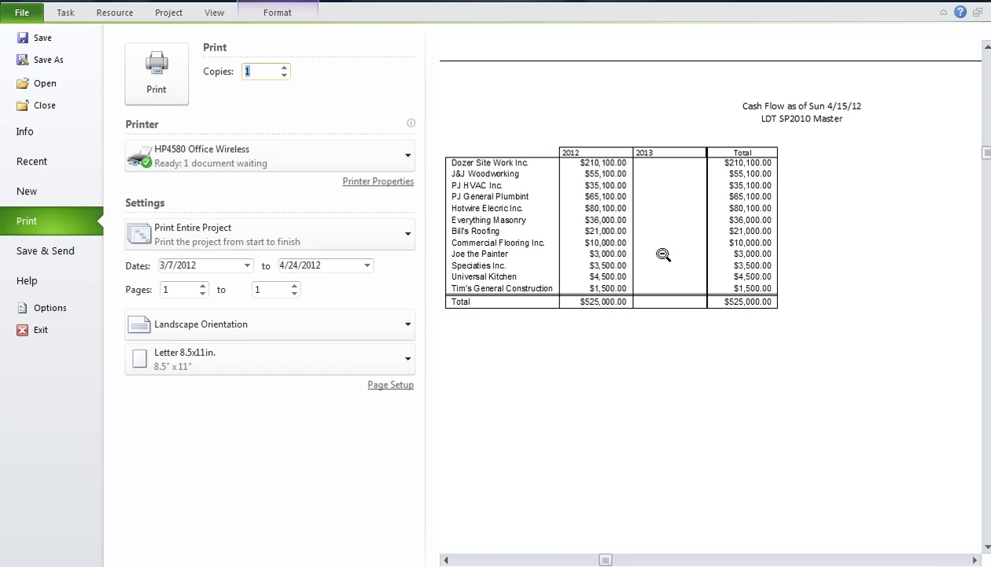